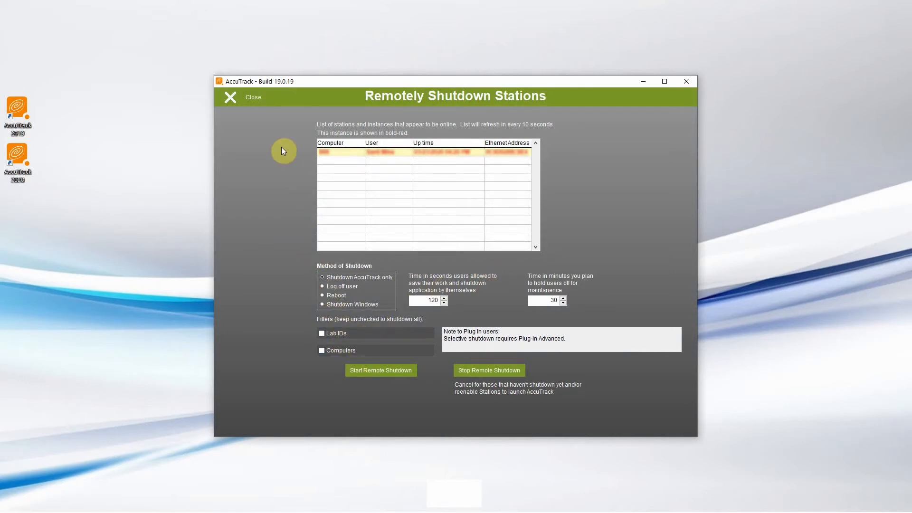
Close the Remotely Shutdown Stations screen and run setdatapath.exe from the AccuTrack 2019 shortcut's file location
{"action": "left_click", "coordinate": [253, 100]}
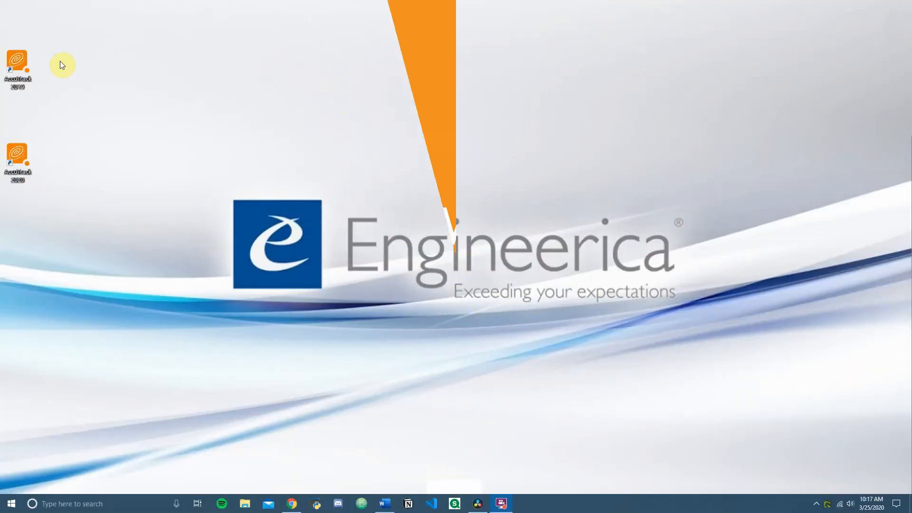
{"action": "right_click", "coordinate": [20, 72]}
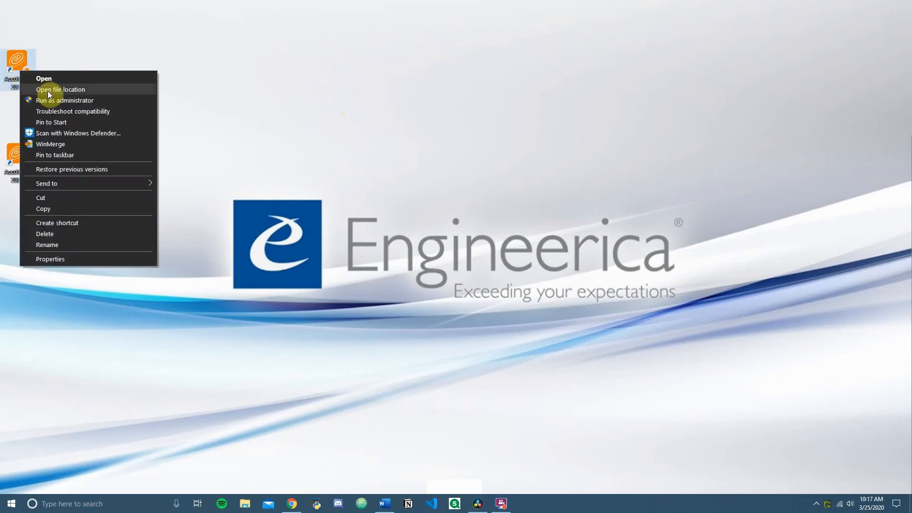
{"action": "left_click", "coordinate": [49, 90]}
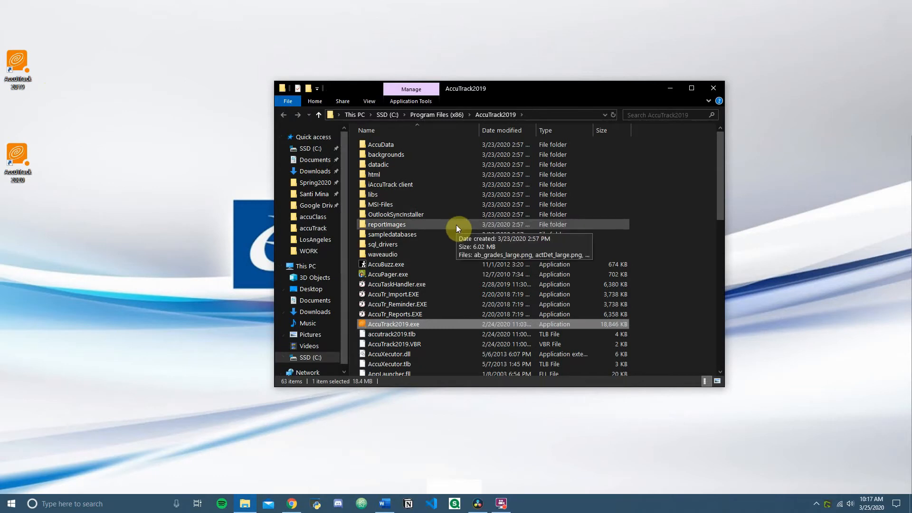
{"action": "scroll", "coordinate": [457, 228], "scroll_direction": "down", "scroll_amount": 6}
{"action": "scroll", "coordinate": [456, 229], "scroll_direction": "down", "scroll_amount": 6}
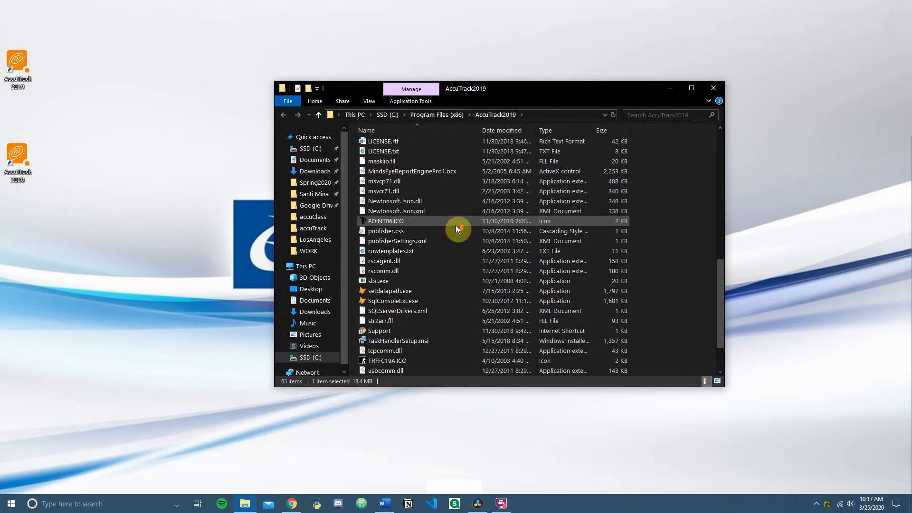
{"action": "double_click", "coordinate": [389, 291]}
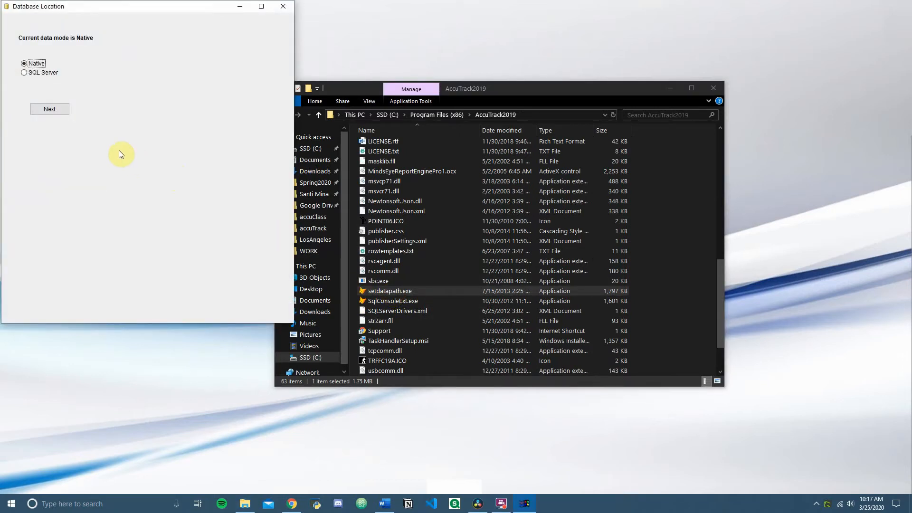
Continue with the Native data mode, show the data path in Explorer, and close the Database Location tool
{"action": "left_click", "coordinate": [60, 108]}
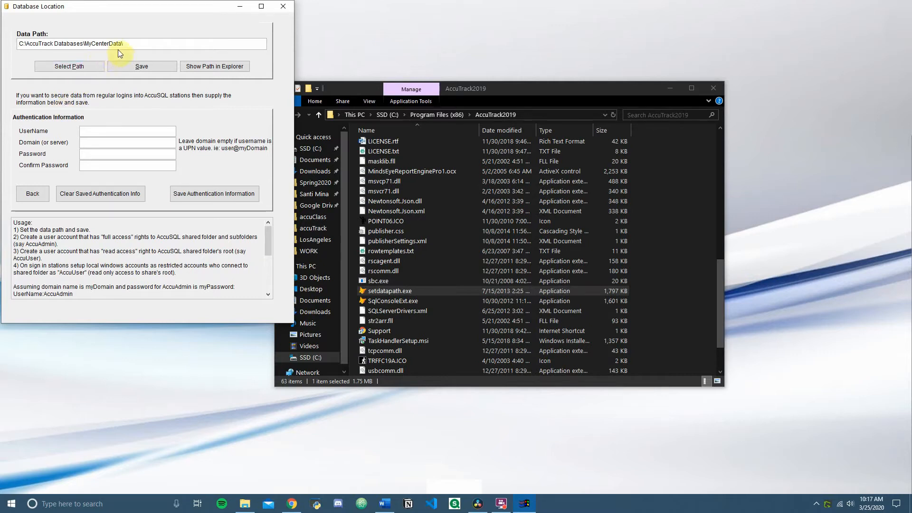
{"action": "left_click_drag", "start_coordinate": [132, 44], "coordinate": [11, 48]}
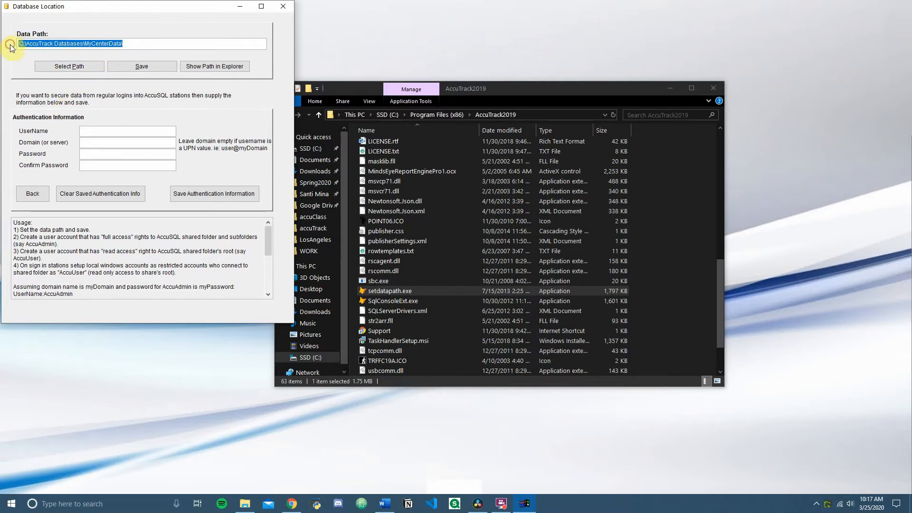
{"action": "left_click", "coordinate": [146, 42]}
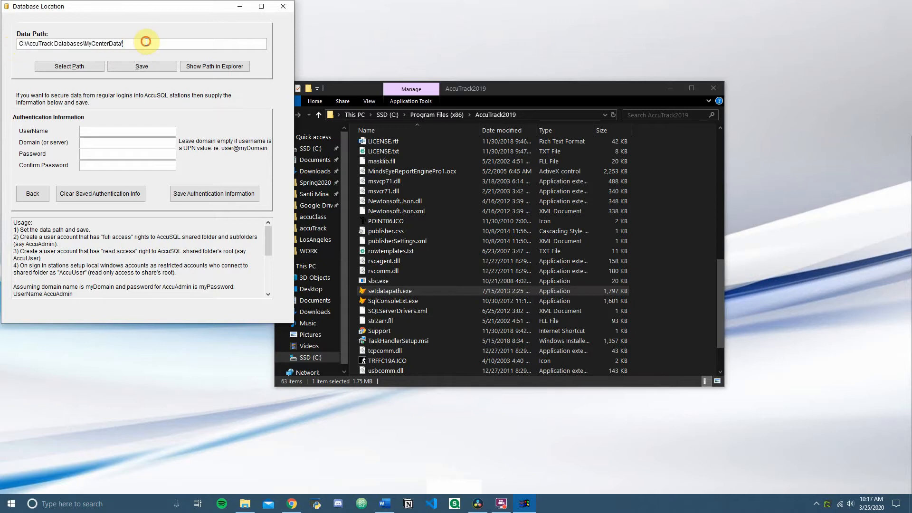
{"action": "left_click", "coordinate": [204, 69]}
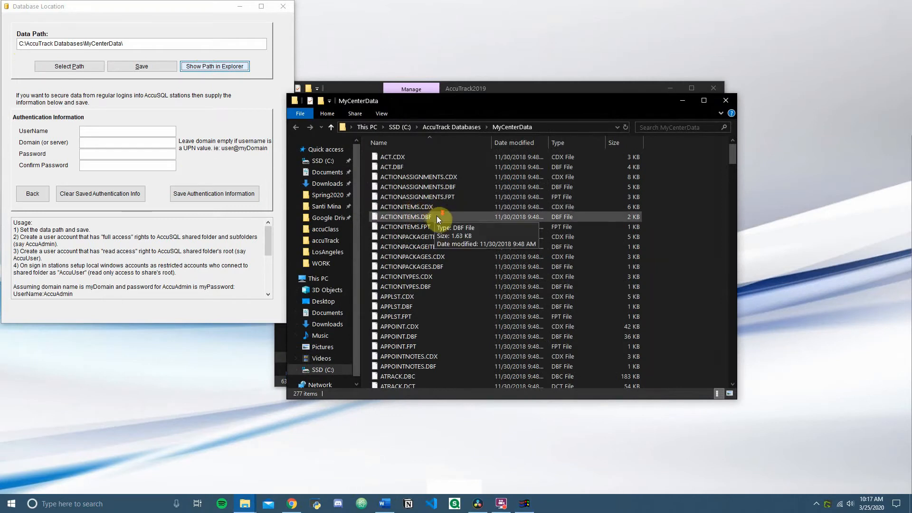
{"action": "scroll", "coordinate": [437, 216], "scroll_direction": "down", "scroll_amount": 2}
{"action": "scroll", "coordinate": [439, 222], "scroll_direction": "down", "scroll_amount": 5}
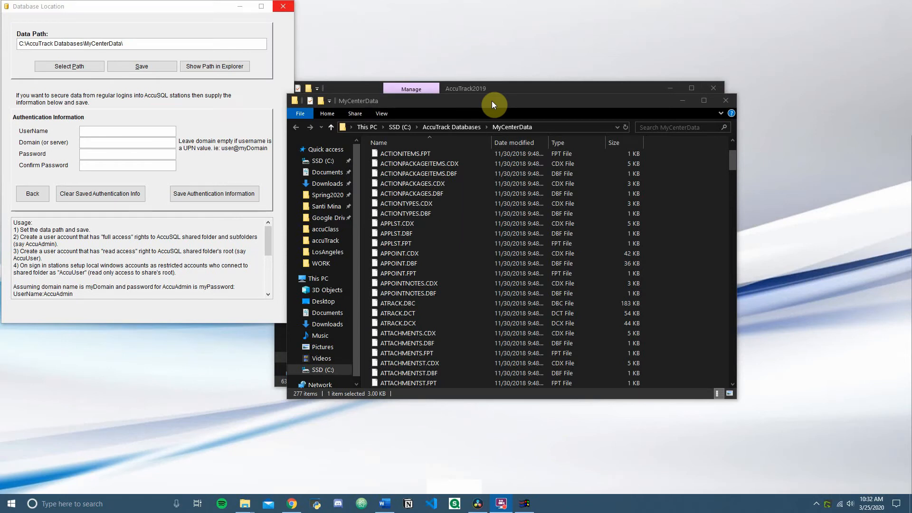
{"action": "left_click", "coordinate": [286, 7]}
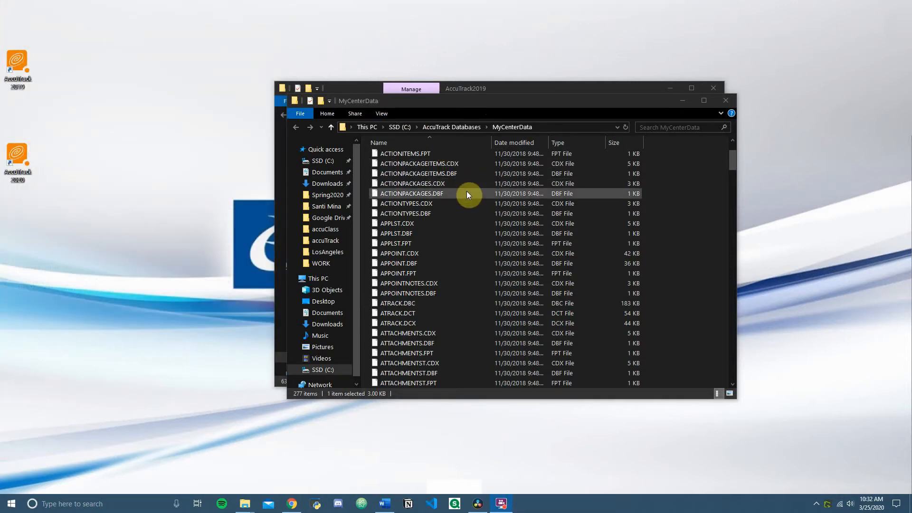
Check the version number in the MyCenterData folder's dataversion.inf file and close the file
{"action": "scroll", "coordinate": [466, 191], "scroll_direction": "down", "scroll_amount": 3}
{"action": "scroll", "coordinate": [466, 191], "scroll_direction": "down", "scroll_amount": 15}
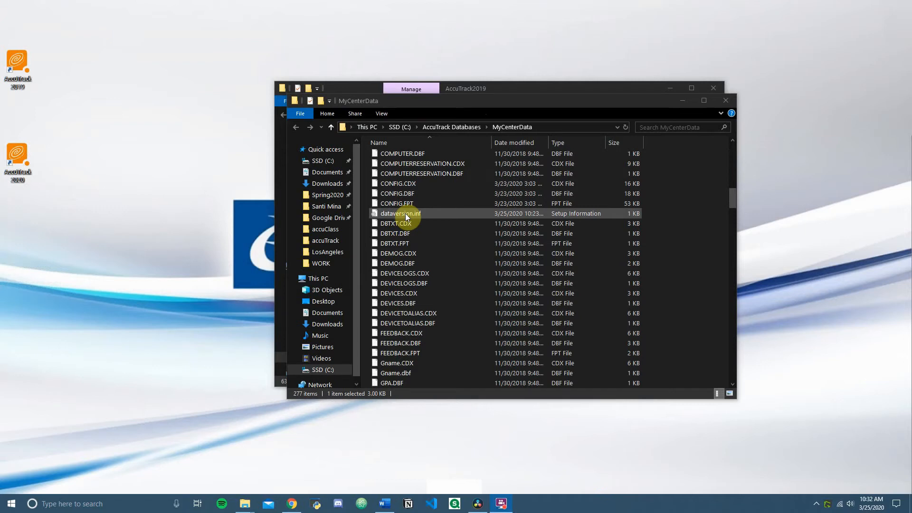
{"action": "double_click", "coordinate": [406, 212]}
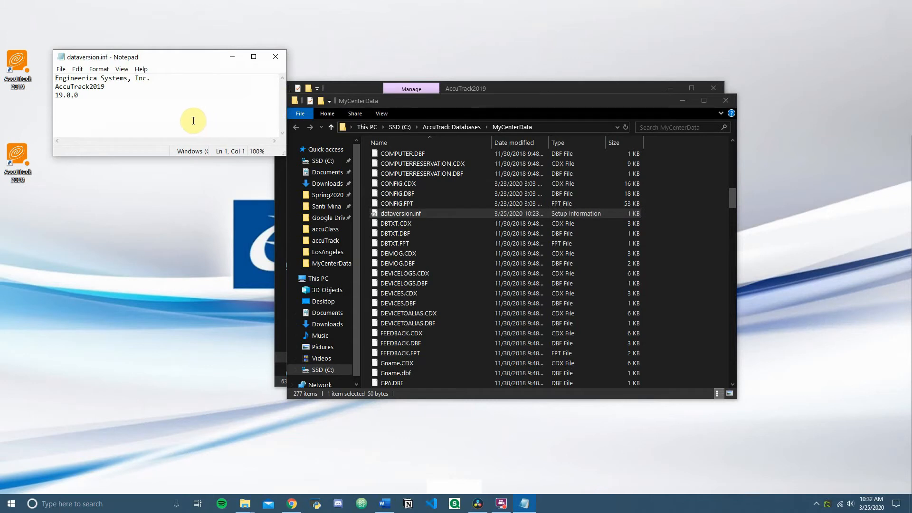
{"action": "left_click_drag", "start_coordinate": [79, 95], "coordinate": [55, 96]}
{"action": "left_click", "coordinate": [85, 97]}
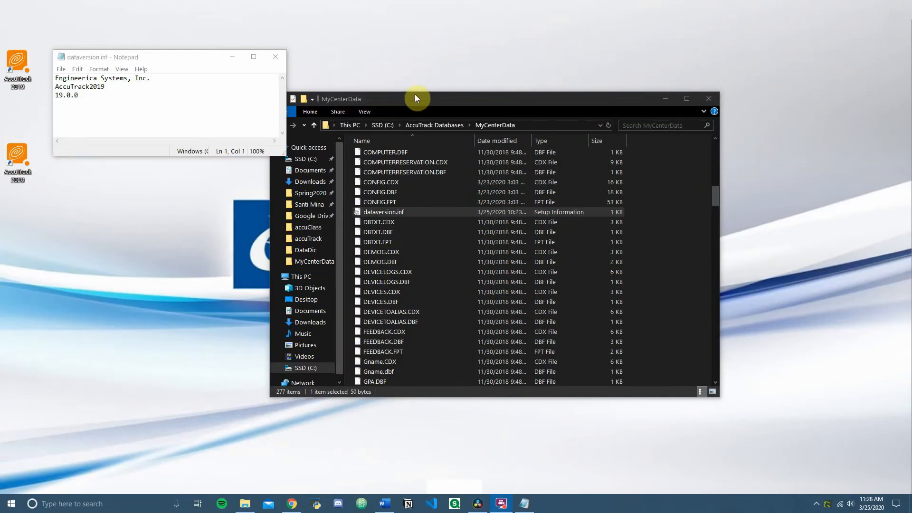
{"action": "left_click", "coordinate": [274, 57]}
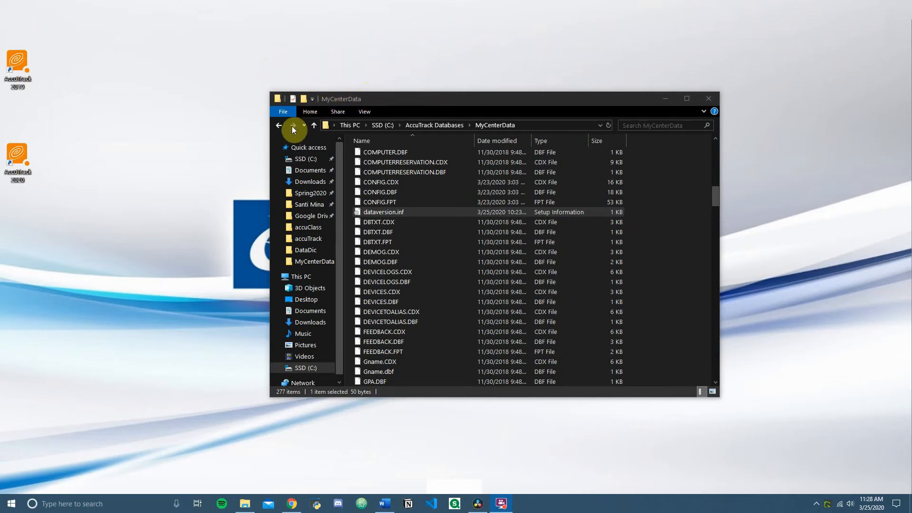
Check the version number in dataversion.inf inside the DataDic folder of AccuTrack Databases, and return to the AccuTrack Databases folder
{"action": "left_click", "coordinate": [314, 125]}
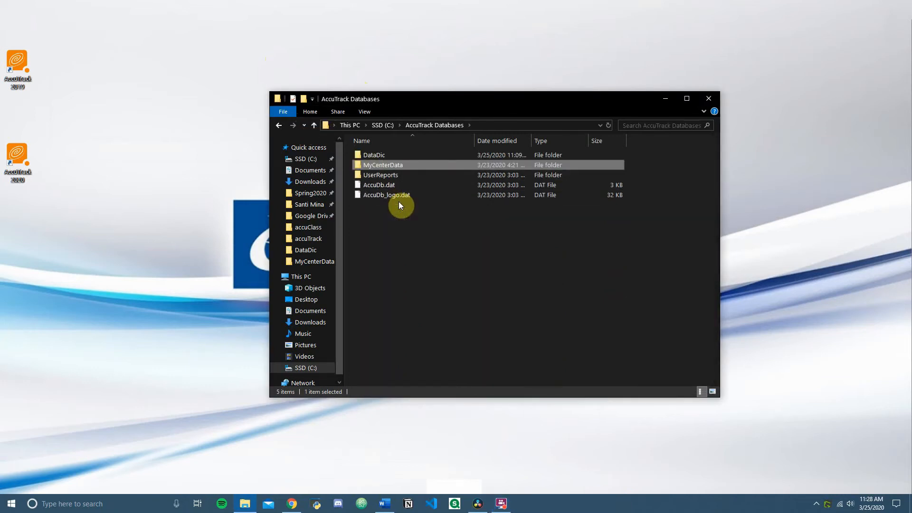
{"action": "double_click", "coordinate": [398, 155]}
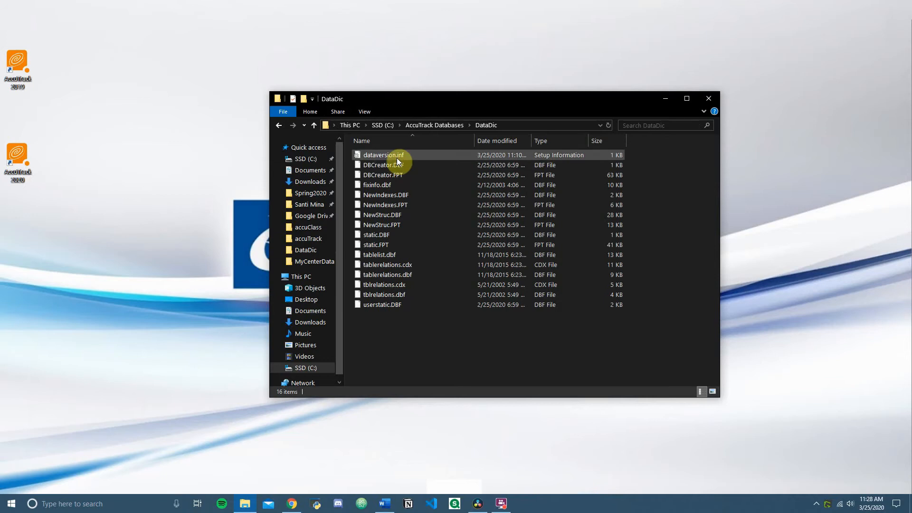
{"action": "double_click", "coordinate": [397, 156]}
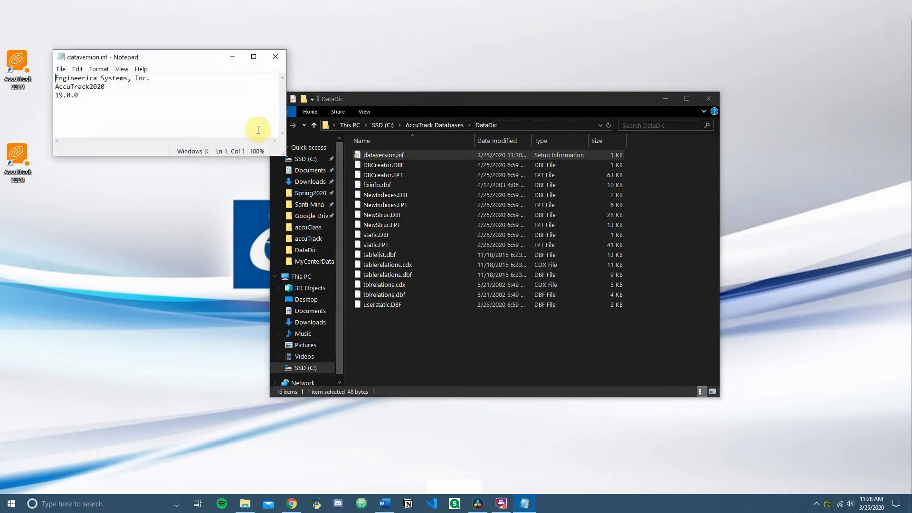
{"action": "left_click_drag", "start_coordinate": [102, 97], "coordinate": [48, 96]}
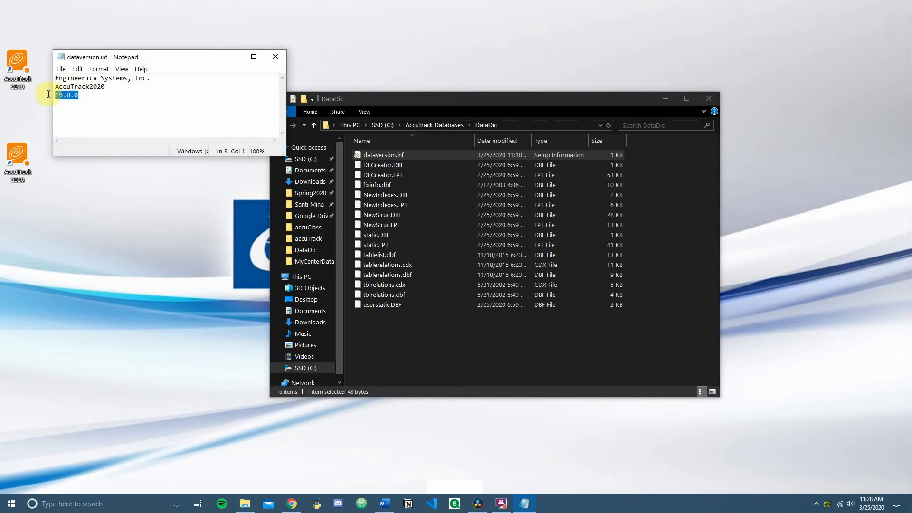
{"action": "left_click", "coordinate": [106, 100]}
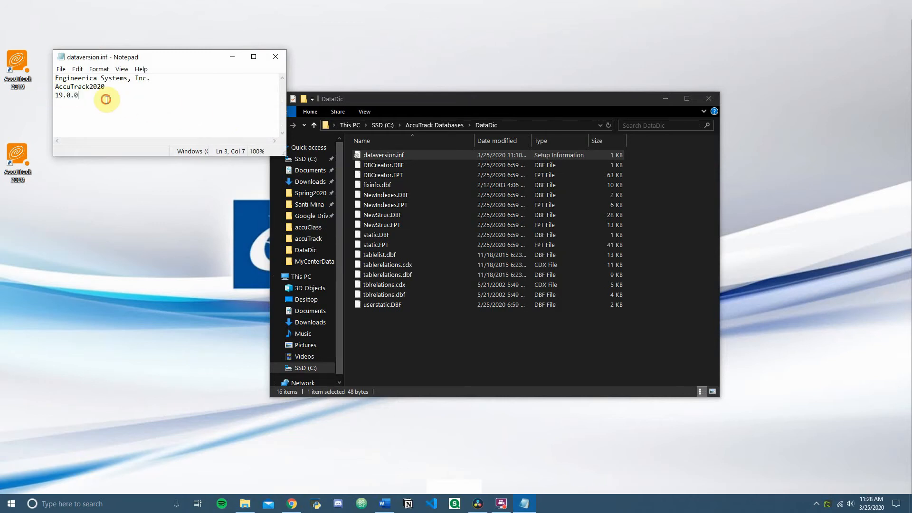
{"action": "left_click", "coordinate": [271, 61]}
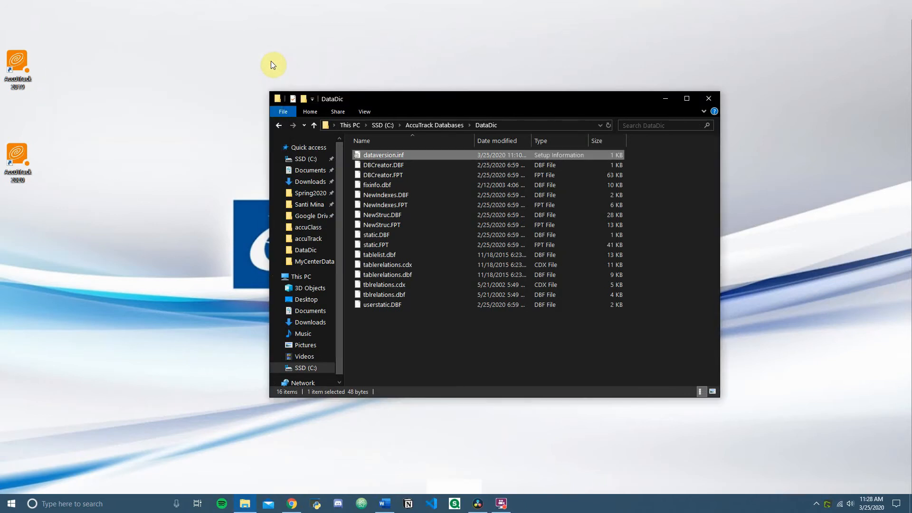
{"action": "left_click", "coordinate": [313, 124]}
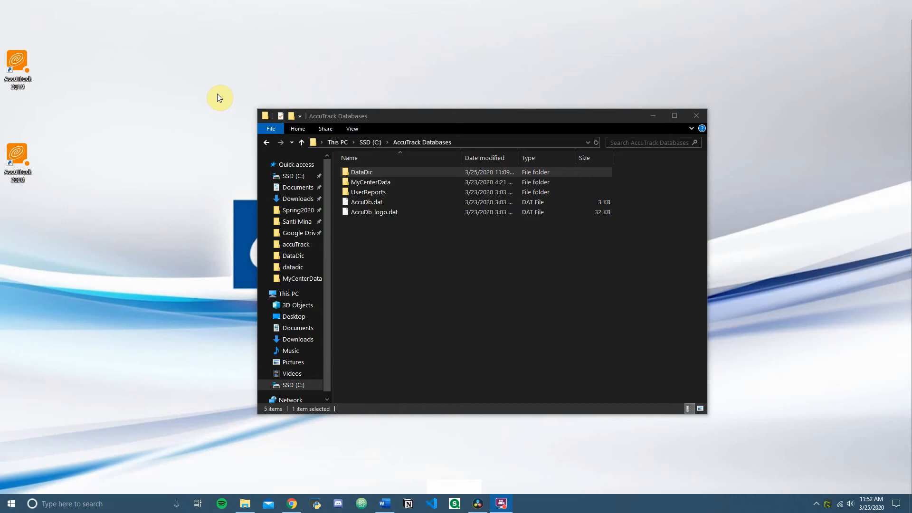
Open the AccuTrack 2020 shortcut's file location and copy its datadic folder
{"action": "right_click", "coordinate": [18, 147]}
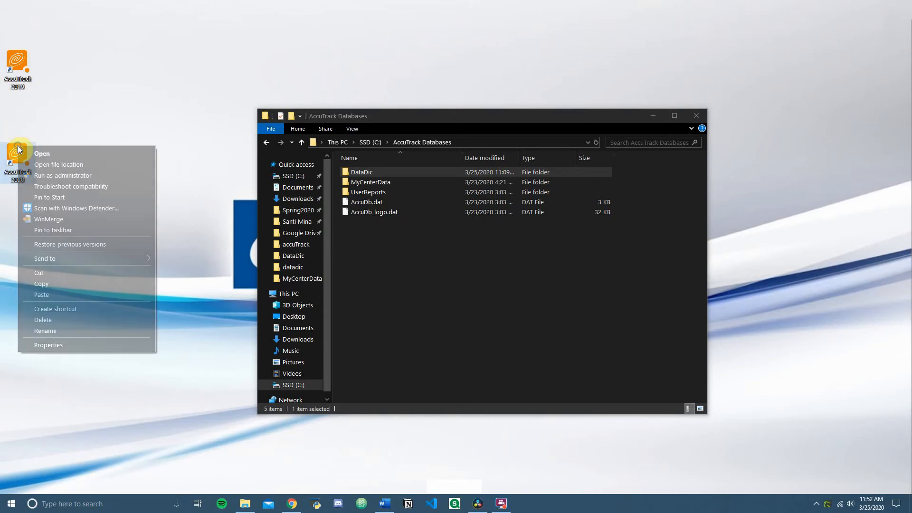
{"action": "left_click", "coordinate": [45, 165]}
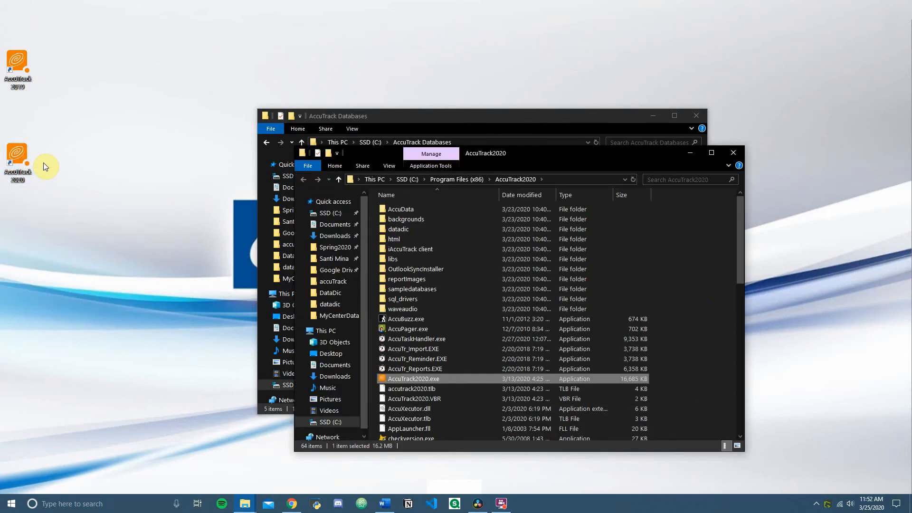
{"action": "right_click", "coordinate": [410, 229]}
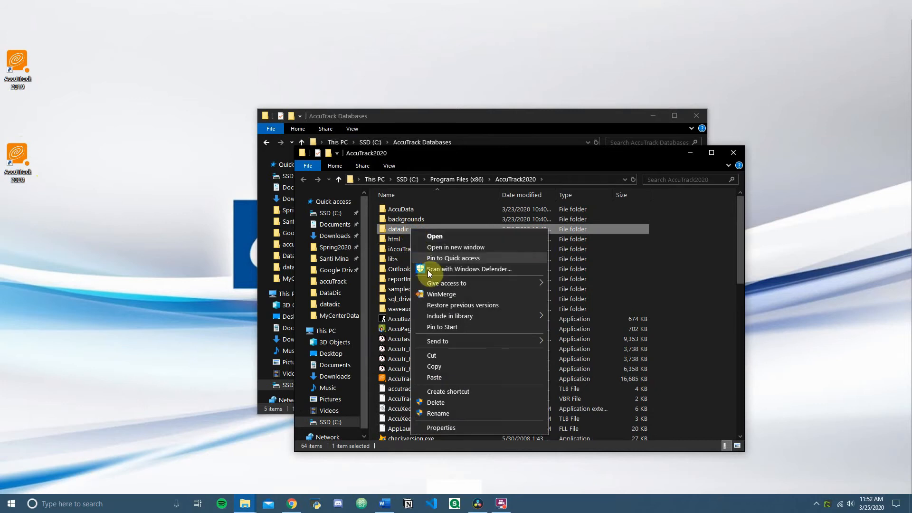
{"action": "left_click", "coordinate": [445, 366]}
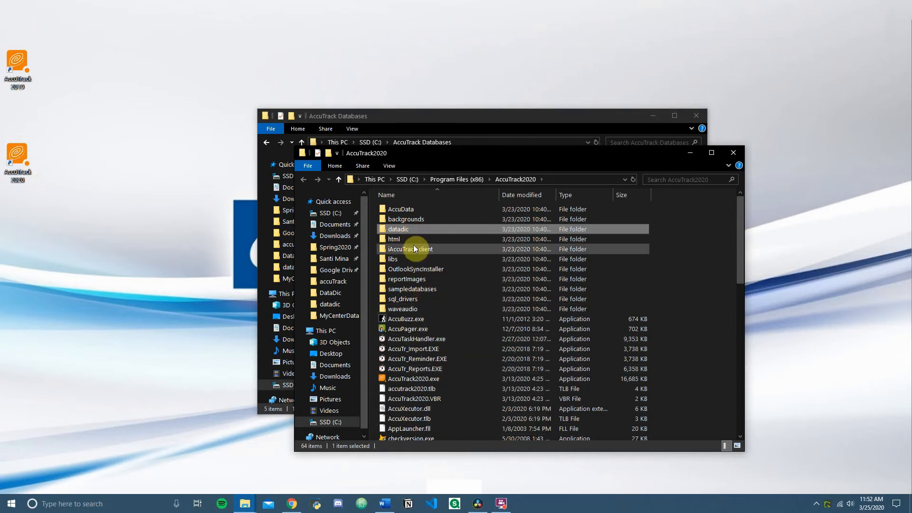
Check the version number in dataversion.inf inside the AccuTrack2020 datadic folder, and return to the AccuTrack2020 folder
{"action": "double_click", "coordinate": [412, 229]}
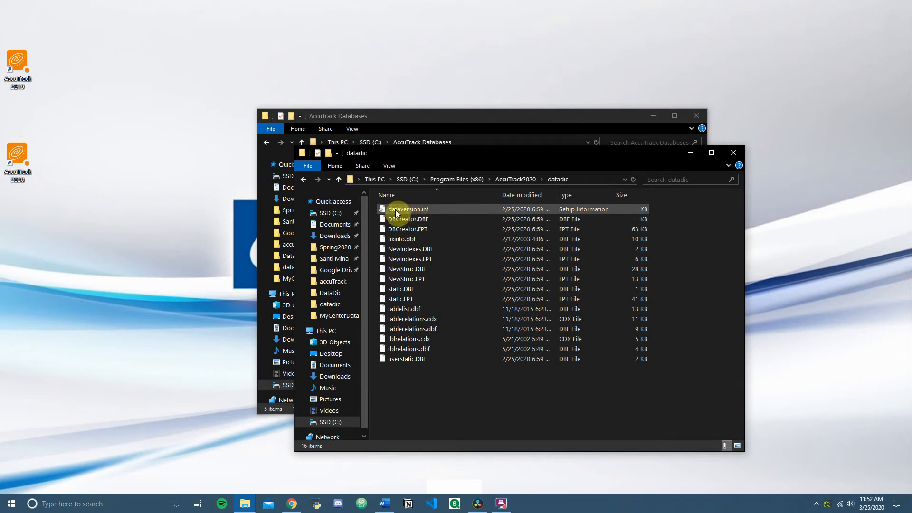
{"action": "double_click", "coordinate": [405, 210]}
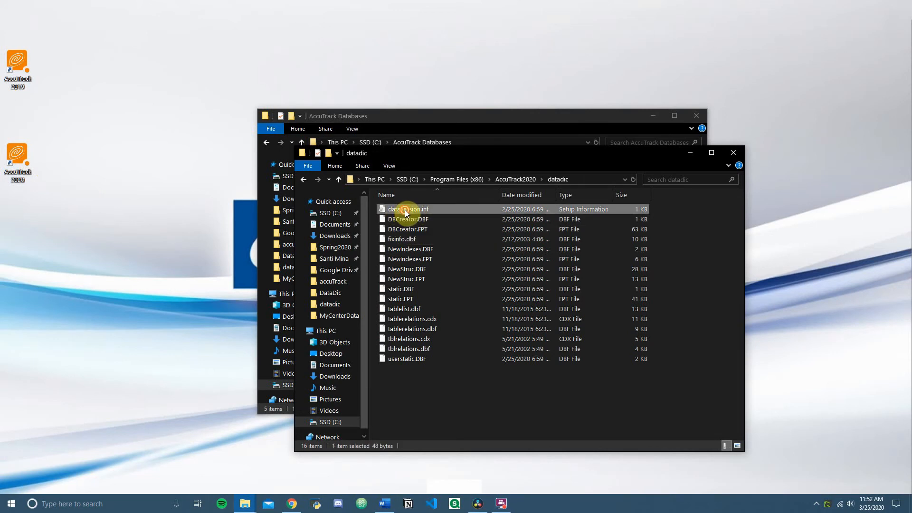
{"action": "left_click_drag", "start_coordinate": [90, 97], "coordinate": [54, 97]}
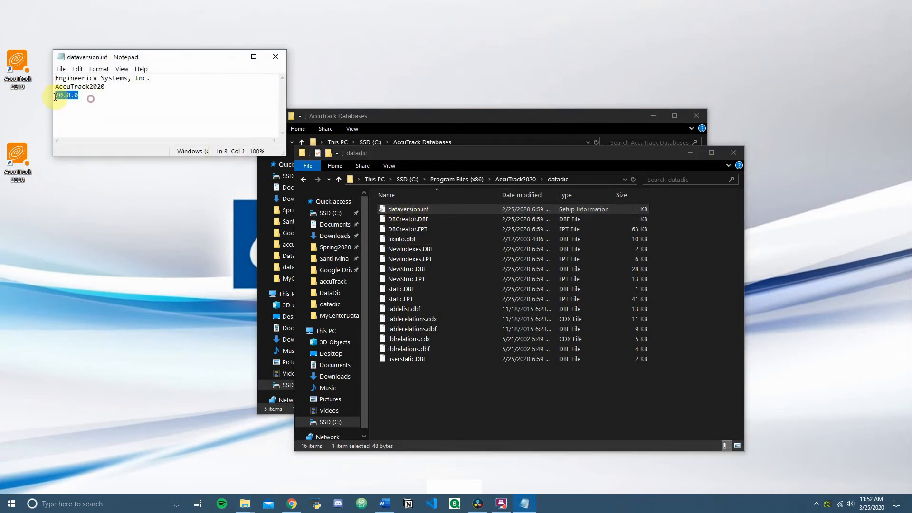
{"action": "left_click", "coordinate": [92, 96]}
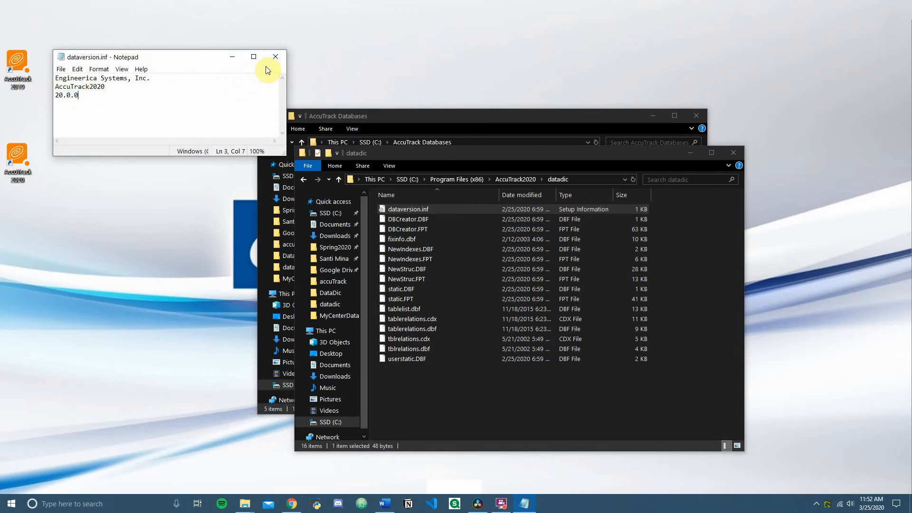
{"action": "left_click", "coordinate": [275, 58]}
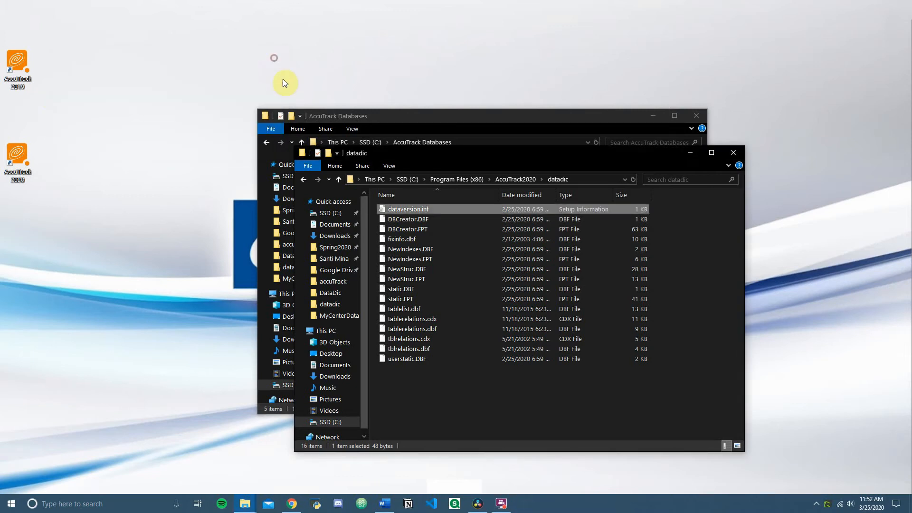
{"action": "left_click", "coordinate": [338, 180]}
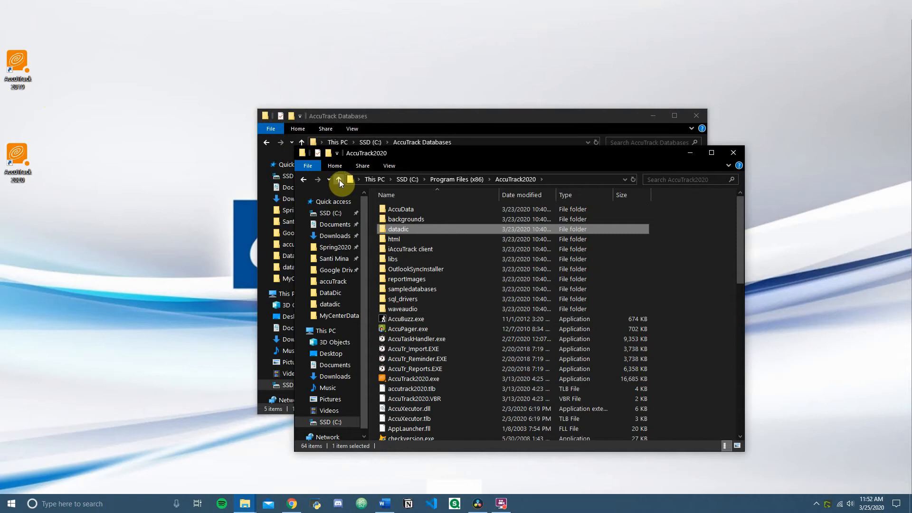
Paste the copied datadic folder into the AccuTrack Databases folder, replacing the files in the destination
{"action": "left_click", "coordinate": [445, 116]}
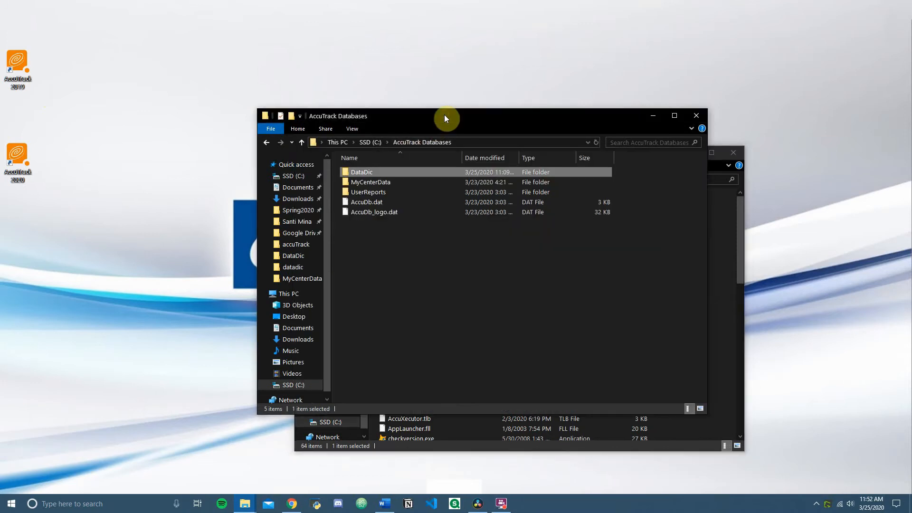
{"action": "left_click", "coordinate": [398, 240]}
{"action": "right_click", "coordinate": [397, 241]}
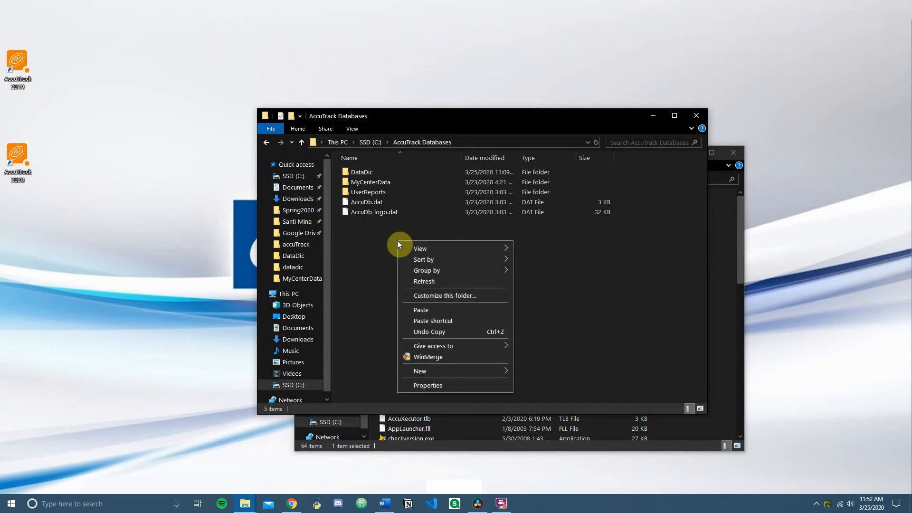
{"action": "left_click", "coordinate": [422, 310]}
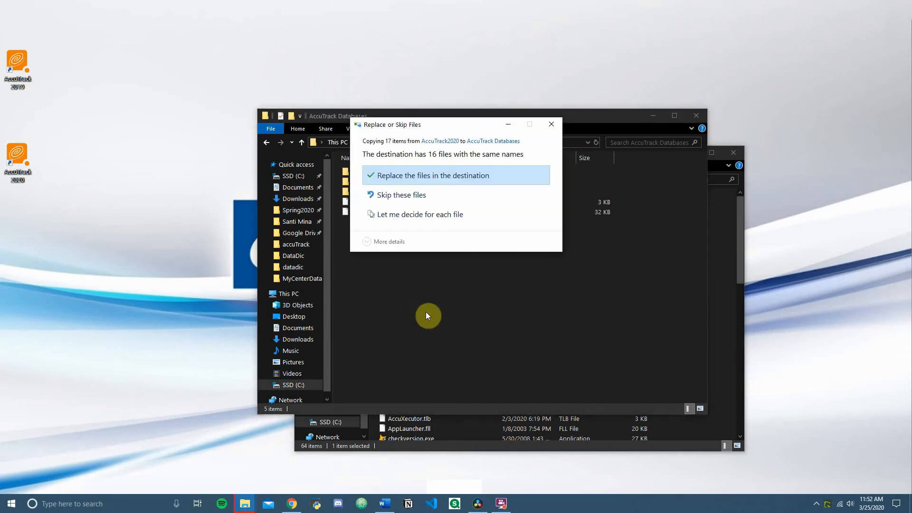
{"action": "left_click", "coordinate": [434, 178]}
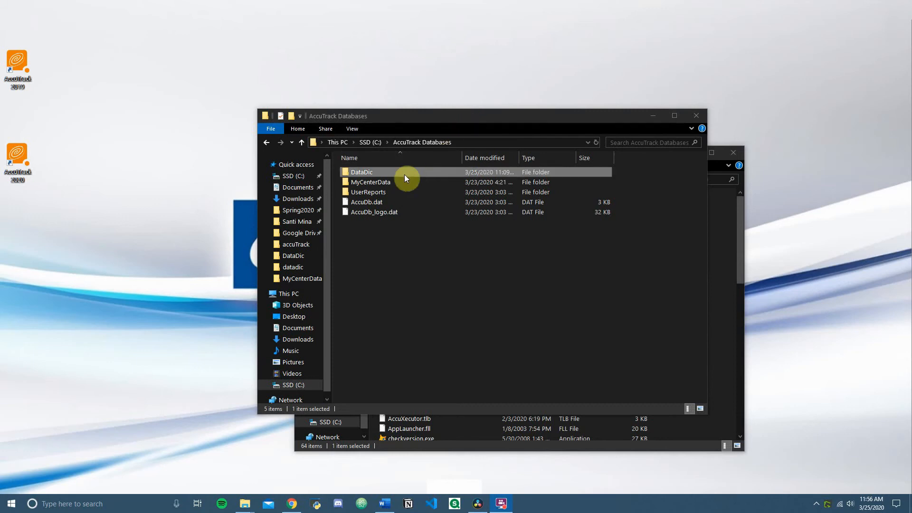
Open the MyCenterData folder in AccuTrack Databases and copy its full folder path
{"action": "double_click", "coordinate": [382, 181]}
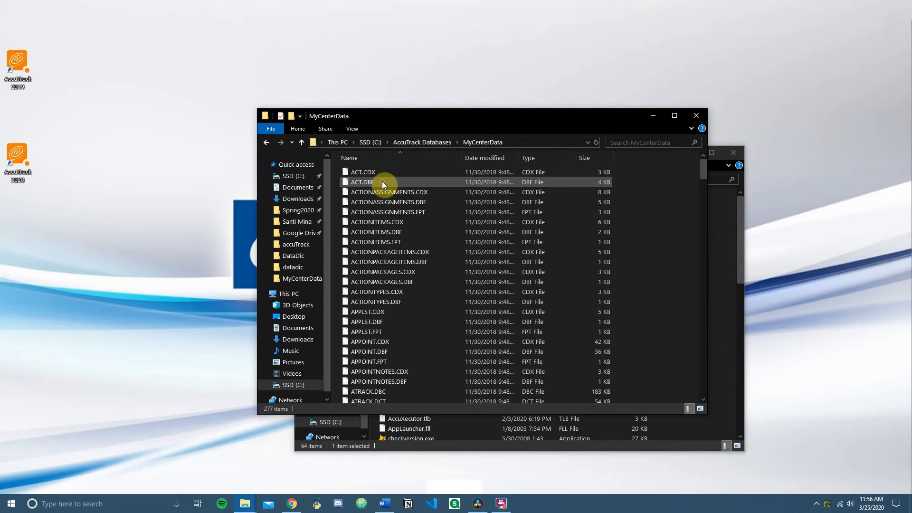
{"action": "left_click", "coordinate": [519, 141]}
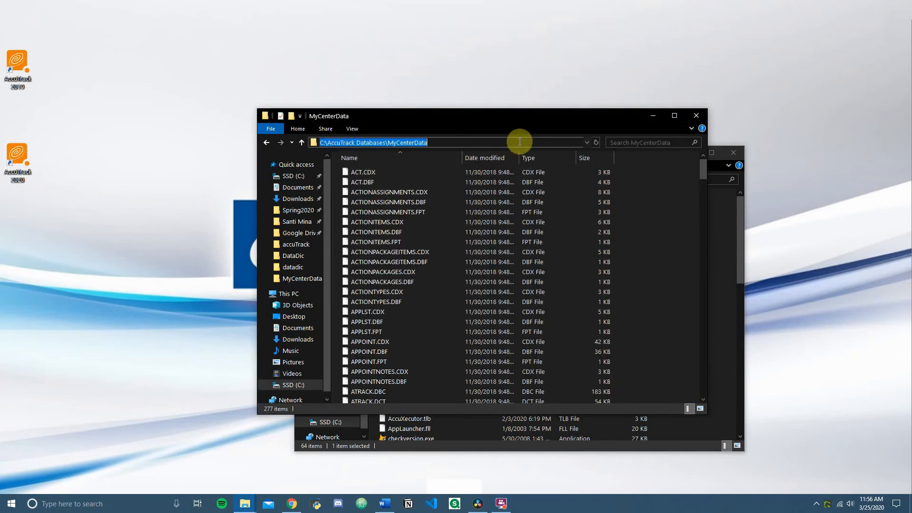
{"action": "right_click", "coordinate": [460, 142]}
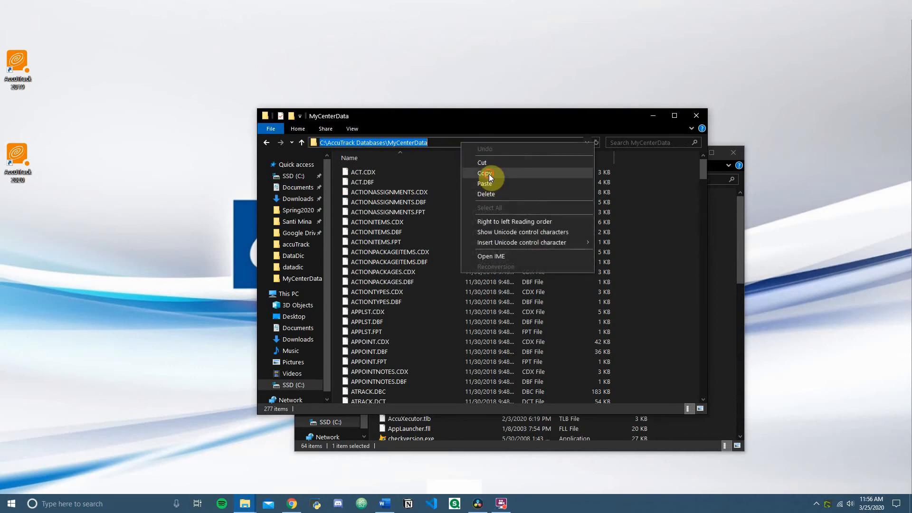
{"action": "left_click", "coordinate": [489, 174]}
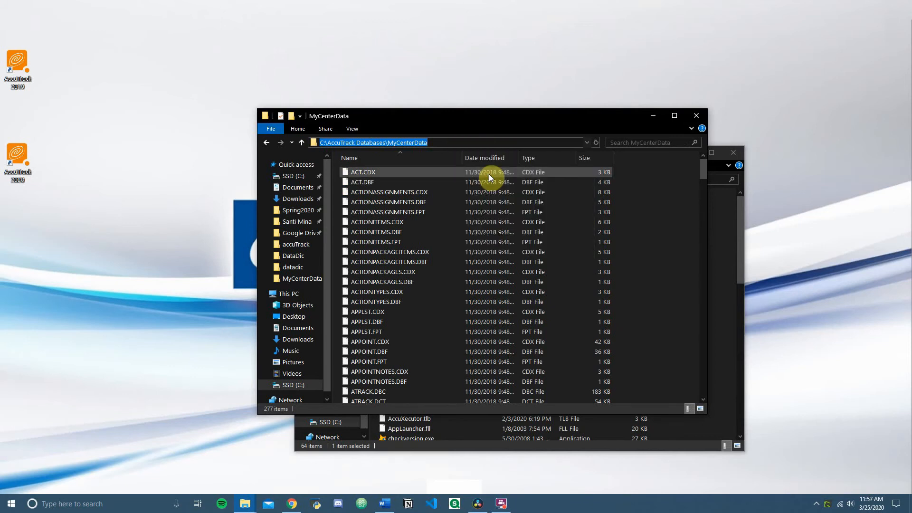
Run setdatapath.exe from the AccuTrack2020 folder in Native mode and save C:\AccuTrack Databases\MyCenterData as the data path
{"action": "left_click", "coordinate": [724, 201]}
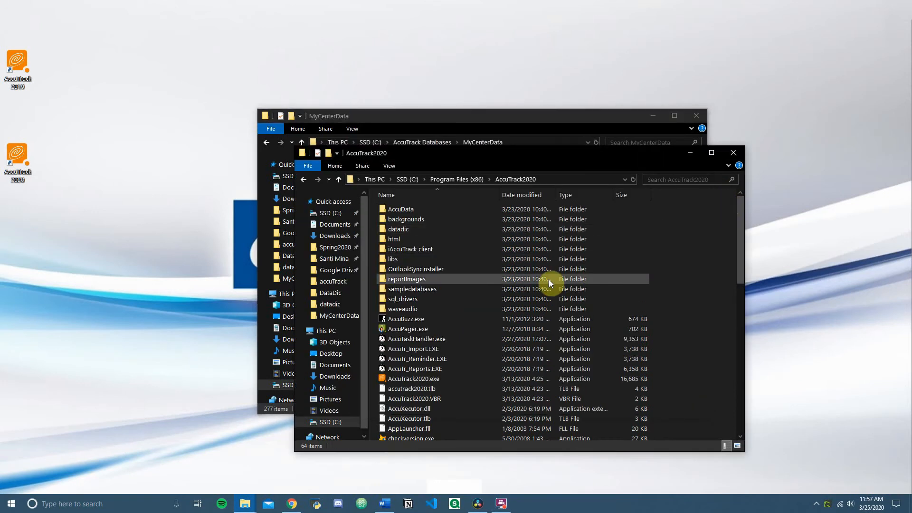
{"action": "scroll", "coordinate": [550, 284], "scroll_direction": "down", "scroll_amount": 13}
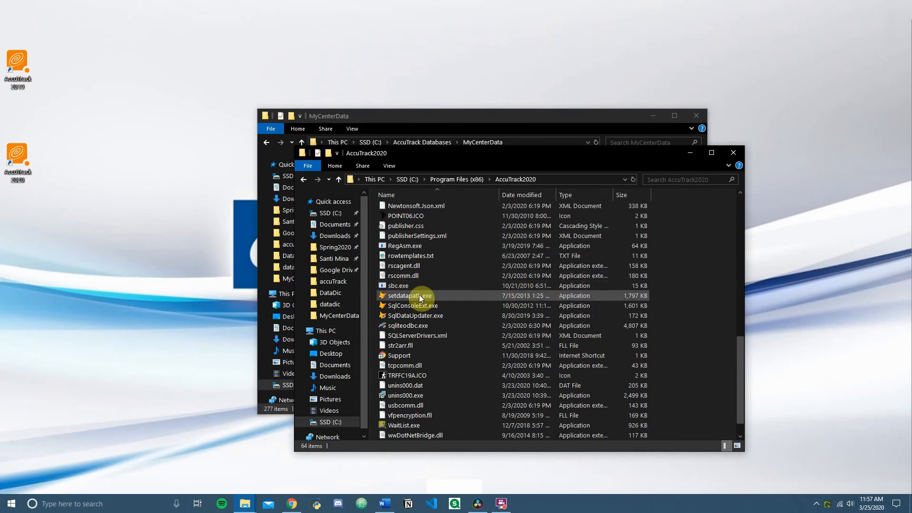
{"action": "double_click", "coordinate": [410, 296]}
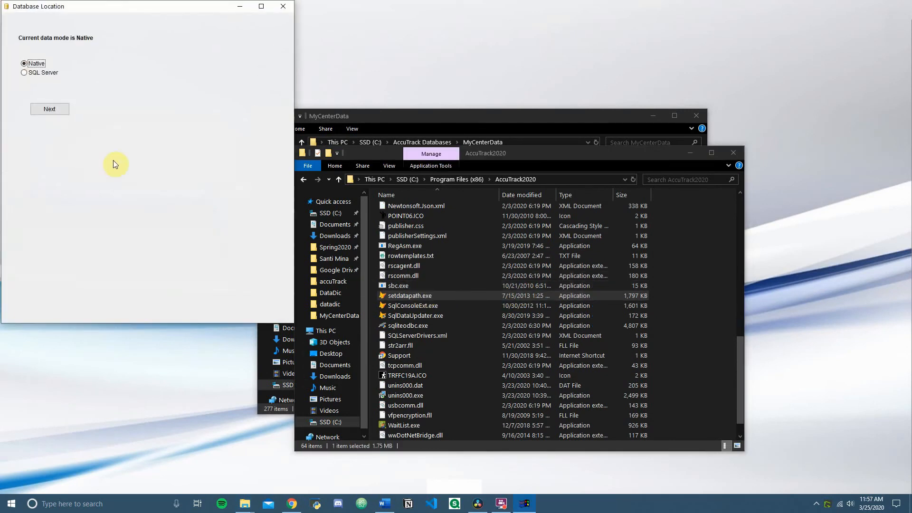
{"action": "left_click", "coordinate": [60, 110]}
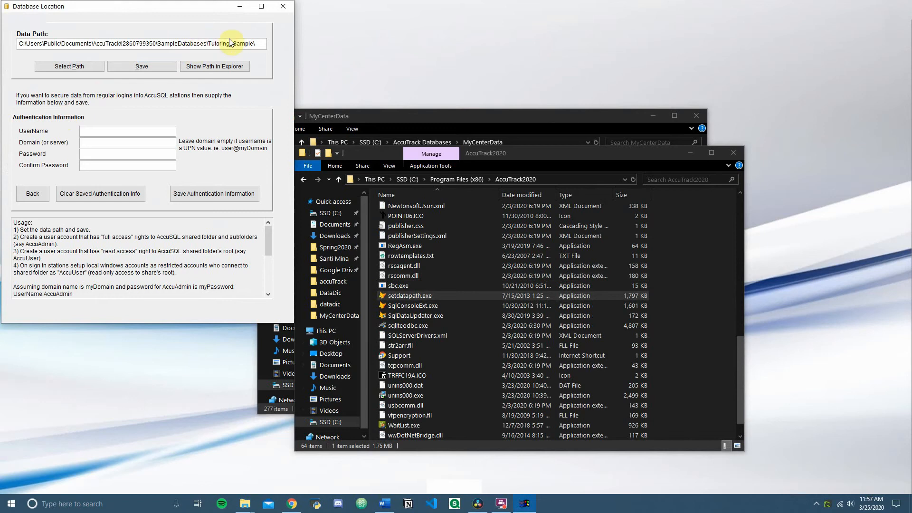
{"action": "left_click_drag", "start_coordinate": [257, 43], "coordinate": [9, 43]}
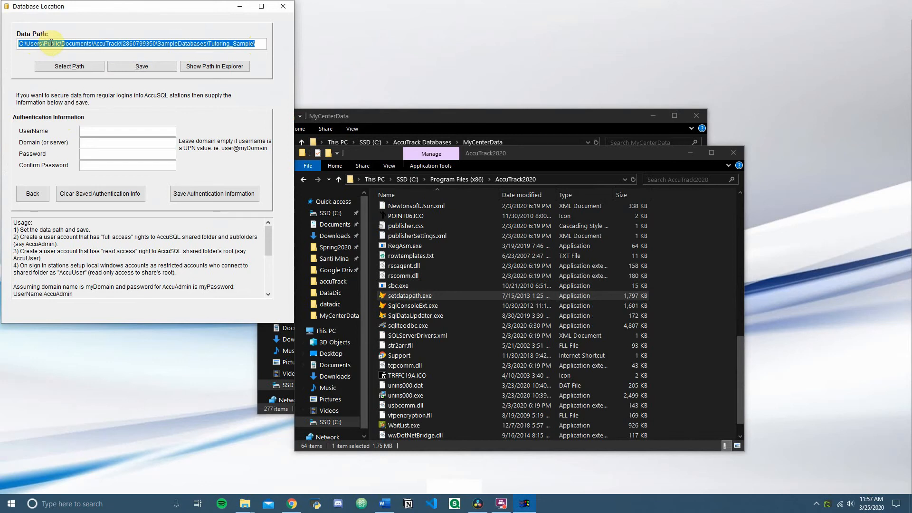
{"action": "key", "text": "ctrl+v"}
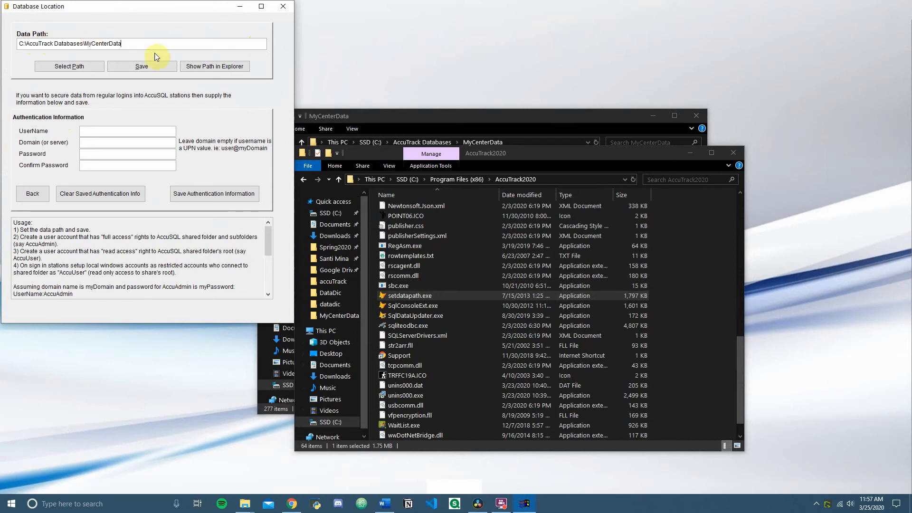
{"action": "left_click", "coordinate": [158, 68]}
{"action": "left_click", "coordinate": [157, 67]}
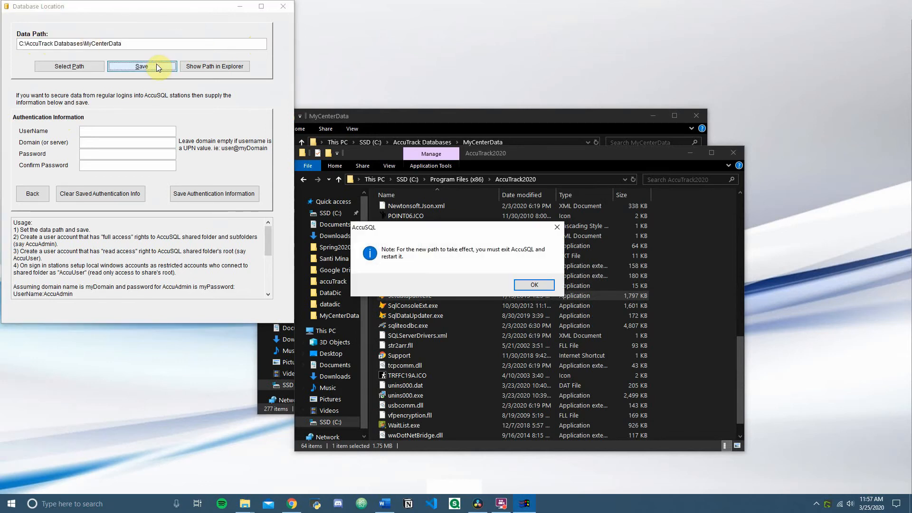
{"action": "left_click", "coordinate": [541, 287]}
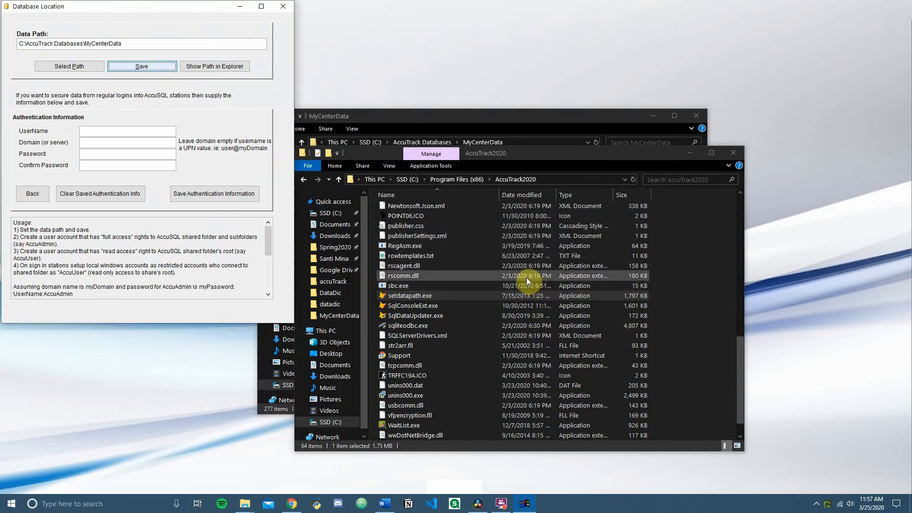
{"action": "left_click", "coordinate": [287, 7]}
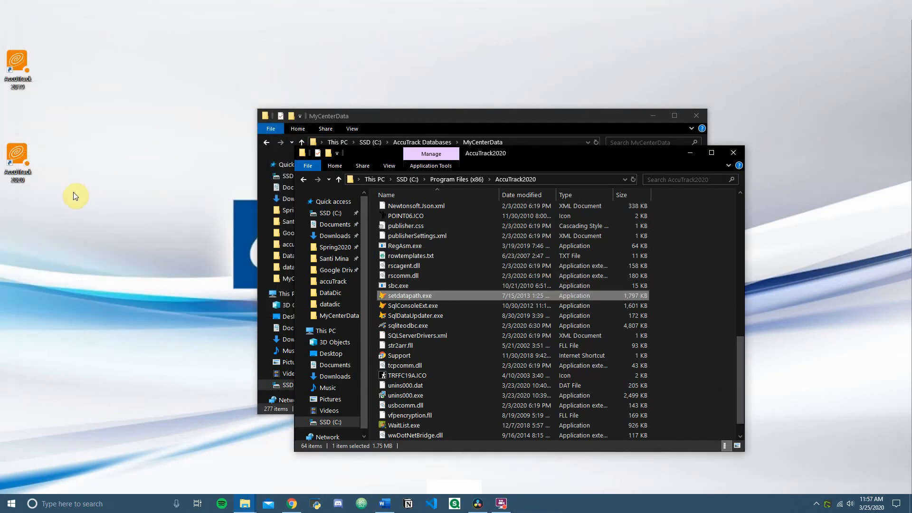
Launch AccuTrack 2020, run the data file upgrade to the latest version, and close the data updater
{"action": "double_click", "coordinate": [21, 159]}
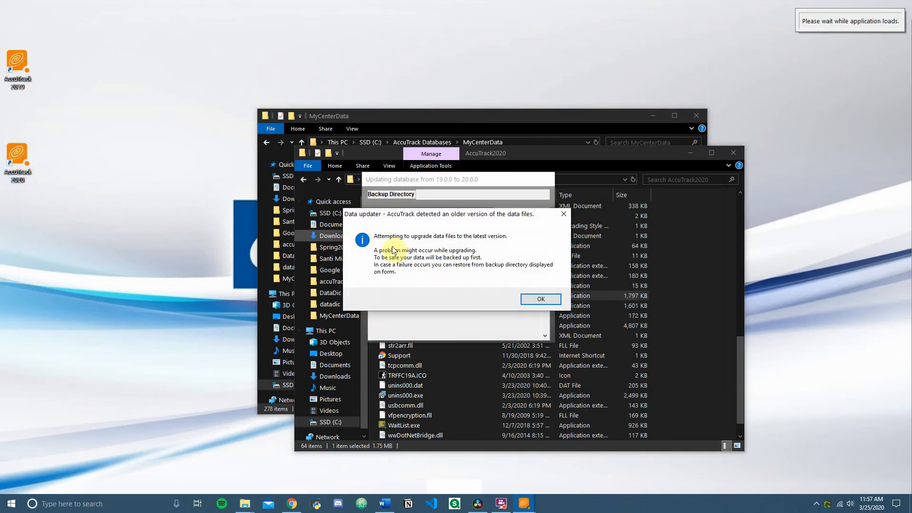
{"action": "left_click", "coordinate": [531, 300]}
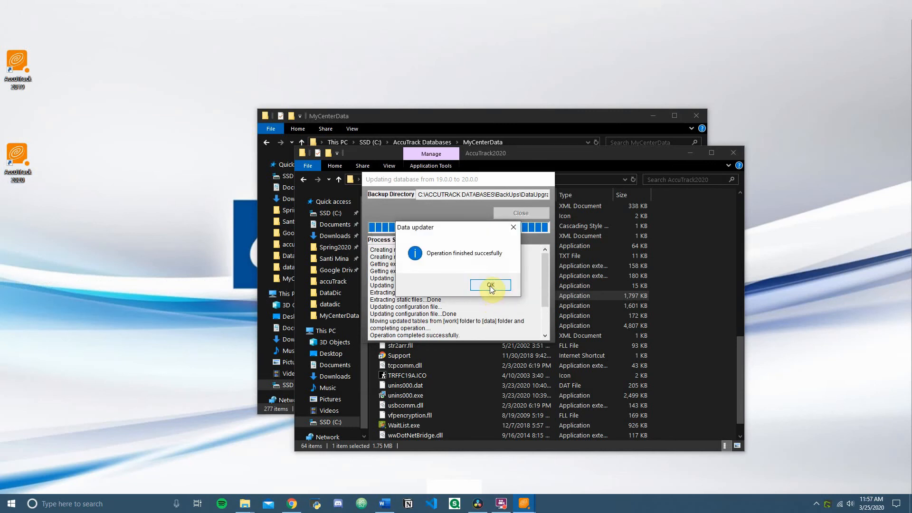
{"action": "left_click", "coordinate": [491, 286]}
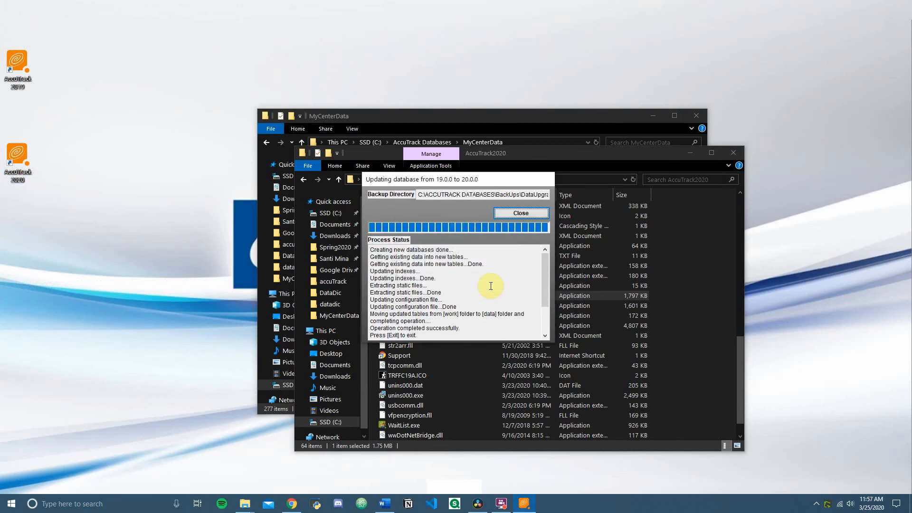
{"action": "left_click", "coordinate": [521, 212]}
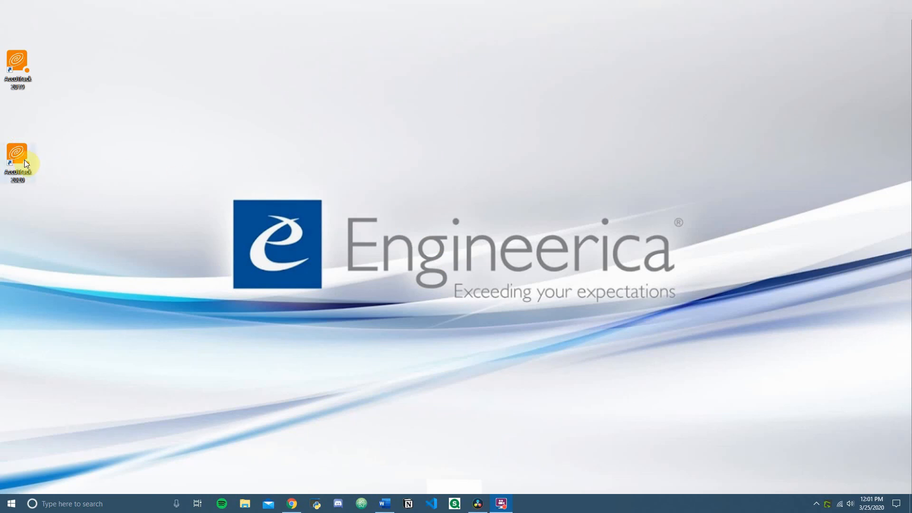
Run setdatapath.exe from the AccuTrack 2020 shortcut's file location in Native mode and show the configured data path in Explorer
{"action": "right_click", "coordinate": [22, 159]}
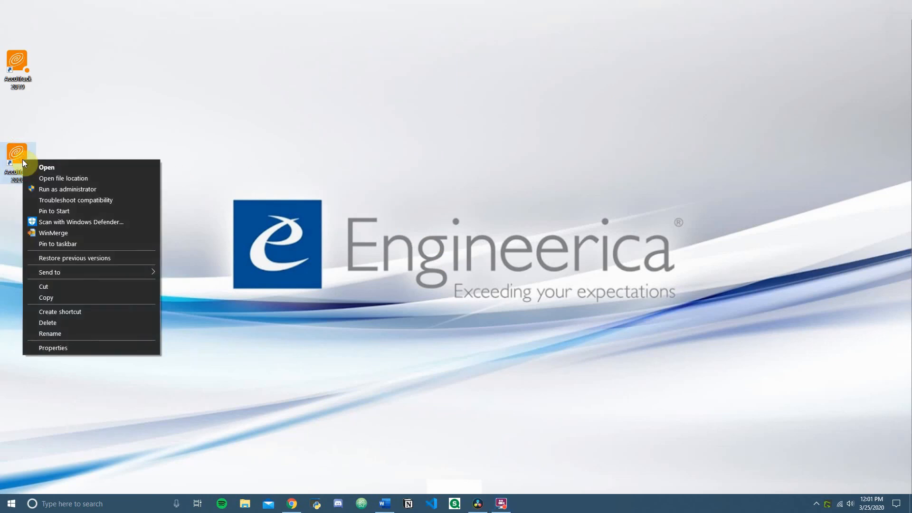
{"action": "left_click", "coordinate": [44, 177]}
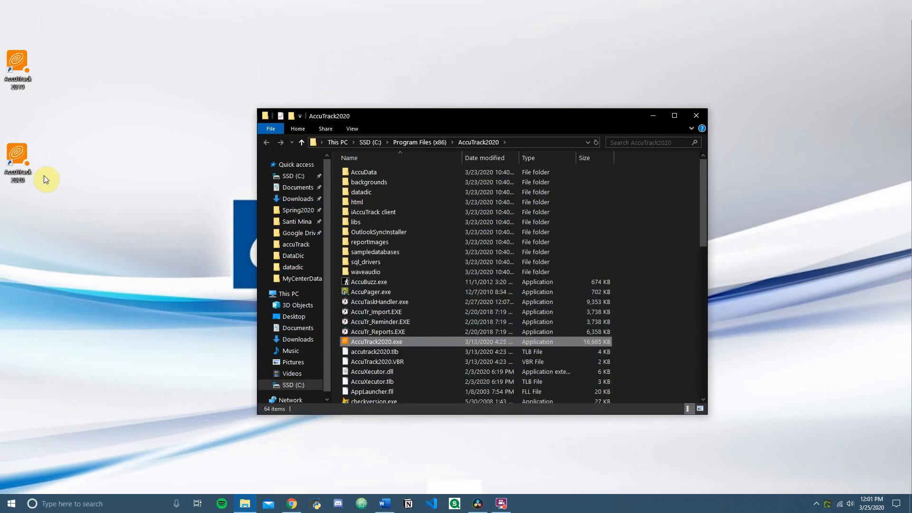
{"action": "scroll", "coordinate": [383, 298], "scroll_direction": "down", "scroll_amount": 10}
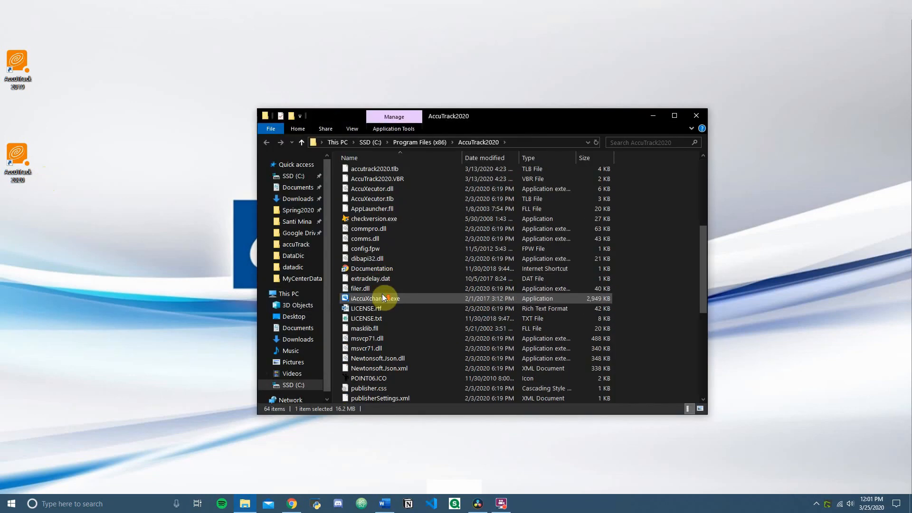
{"action": "scroll", "coordinate": [382, 294], "scroll_direction": "down", "scroll_amount": 3}
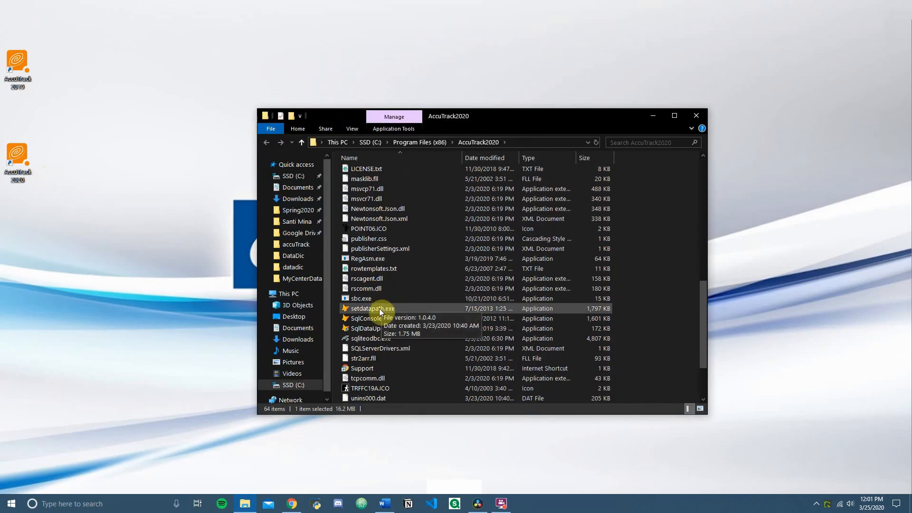
{"action": "double_click", "coordinate": [379, 308]}
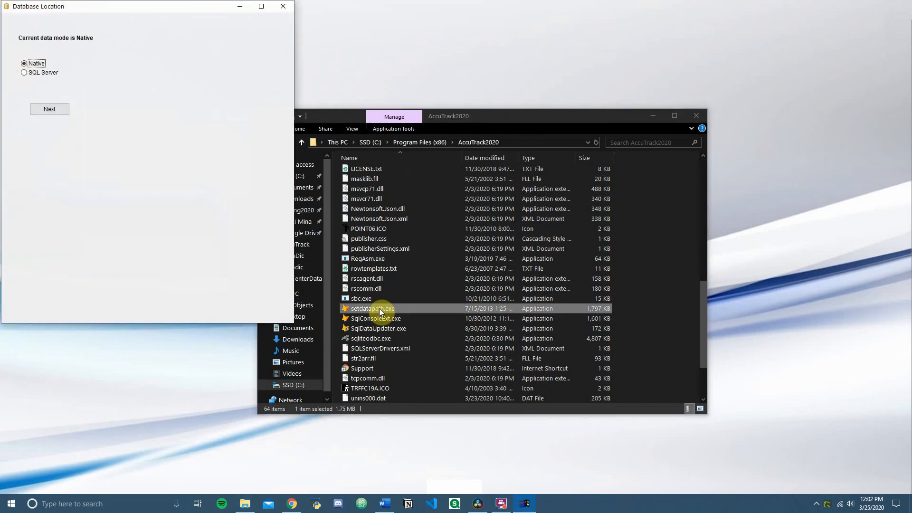
{"action": "left_click", "coordinate": [50, 109]}
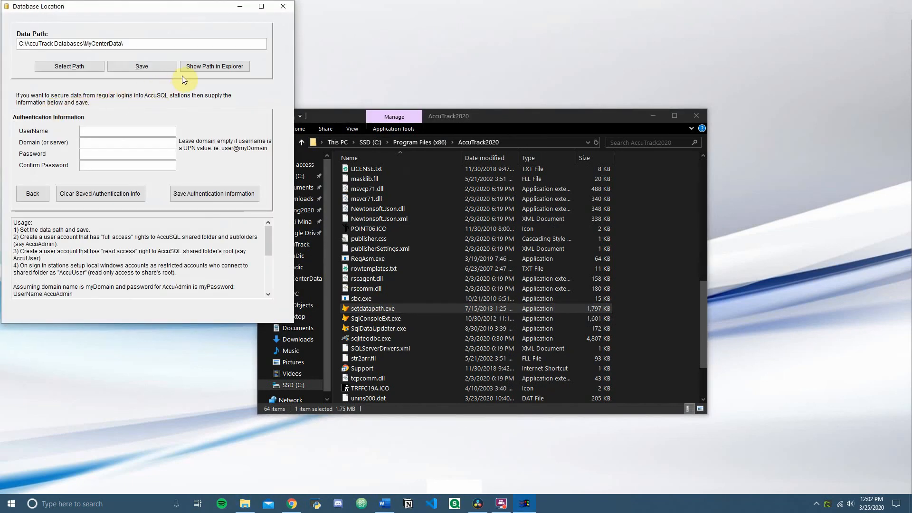
{"action": "left_click", "coordinate": [208, 69]}
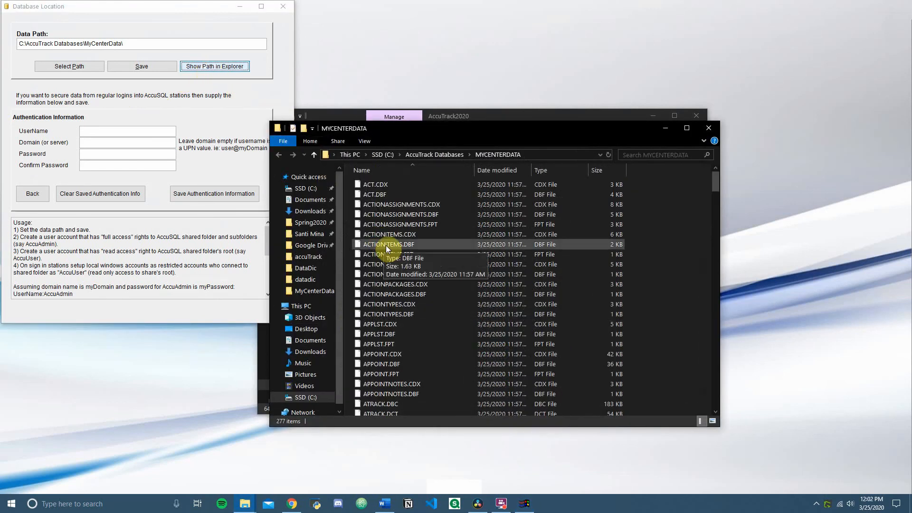
Check the version number in dataversion.inf inside the upgraded MYCENTERDATA folder
{"action": "scroll", "coordinate": [380, 240], "scroll_direction": "down", "scroll_amount": 8}
{"action": "scroll", "coordinate": [387, 247], "scroll_direction": "down", "scroll_amount": 7}
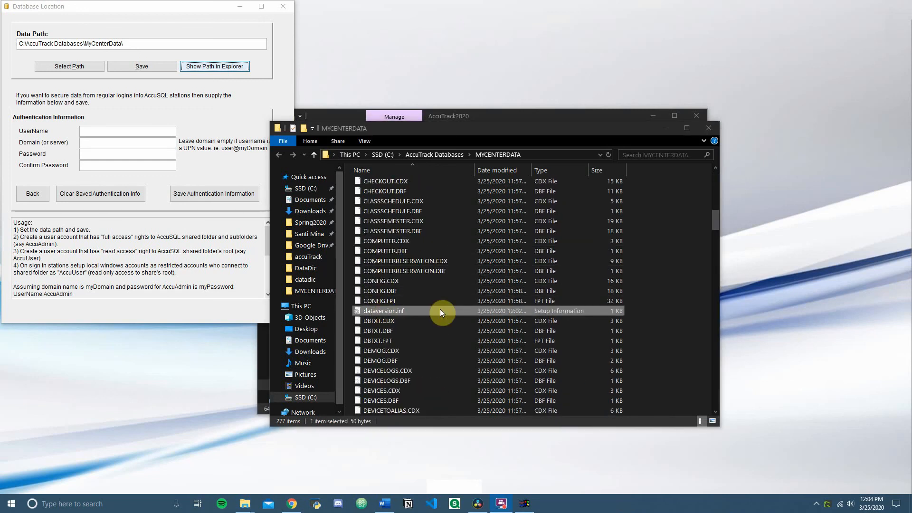
{"action": "double_click", "coordinate": [440, 309]}
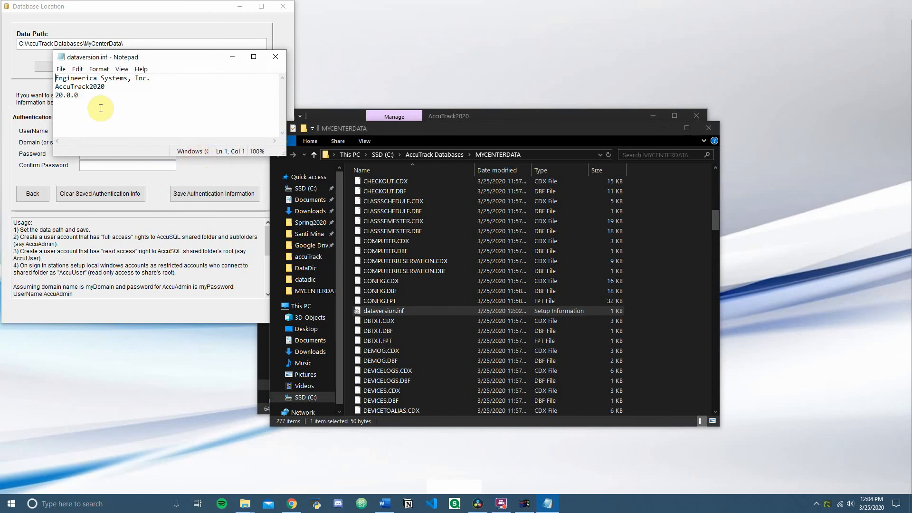
{"action": "left_click_drag", "start_coordinate": [88, 97], "coordinate": [56, 95]}
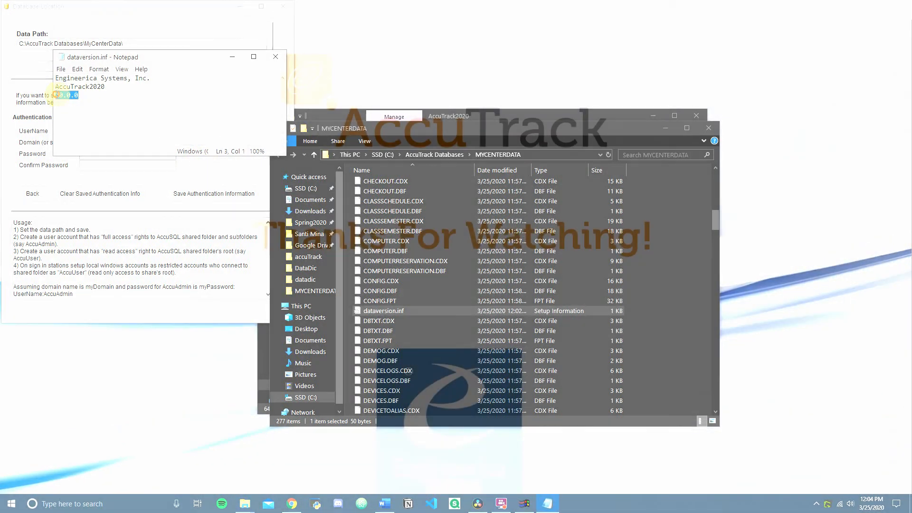